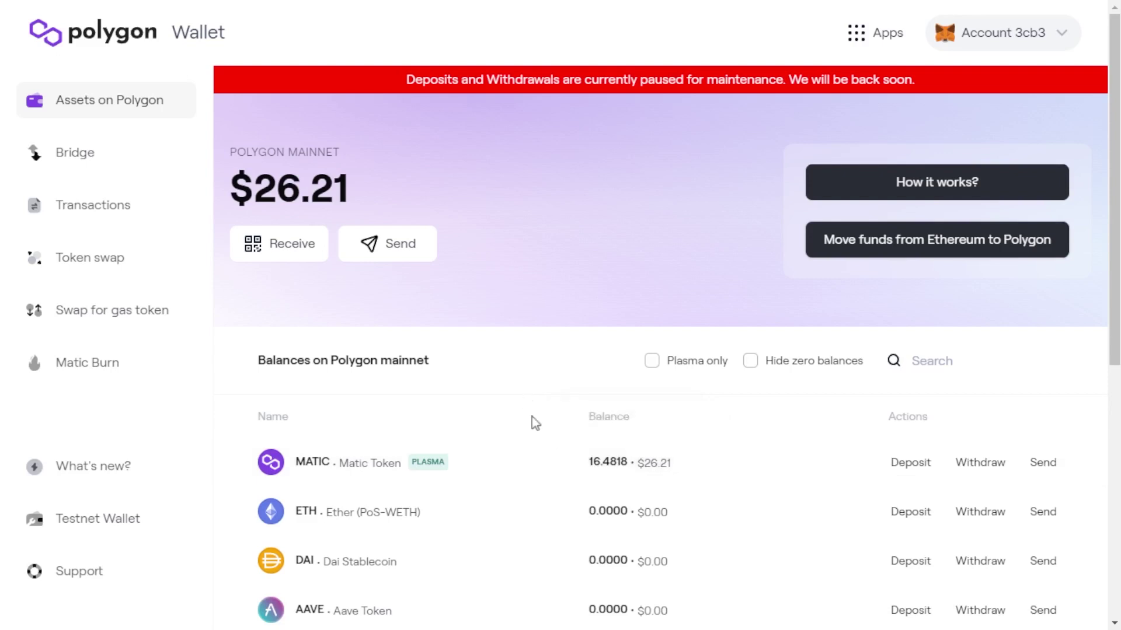
# Step: Open the Matic Token Send form past the exchange notice, ready for the receiver address
pyautogui.moveTo(596, 473)
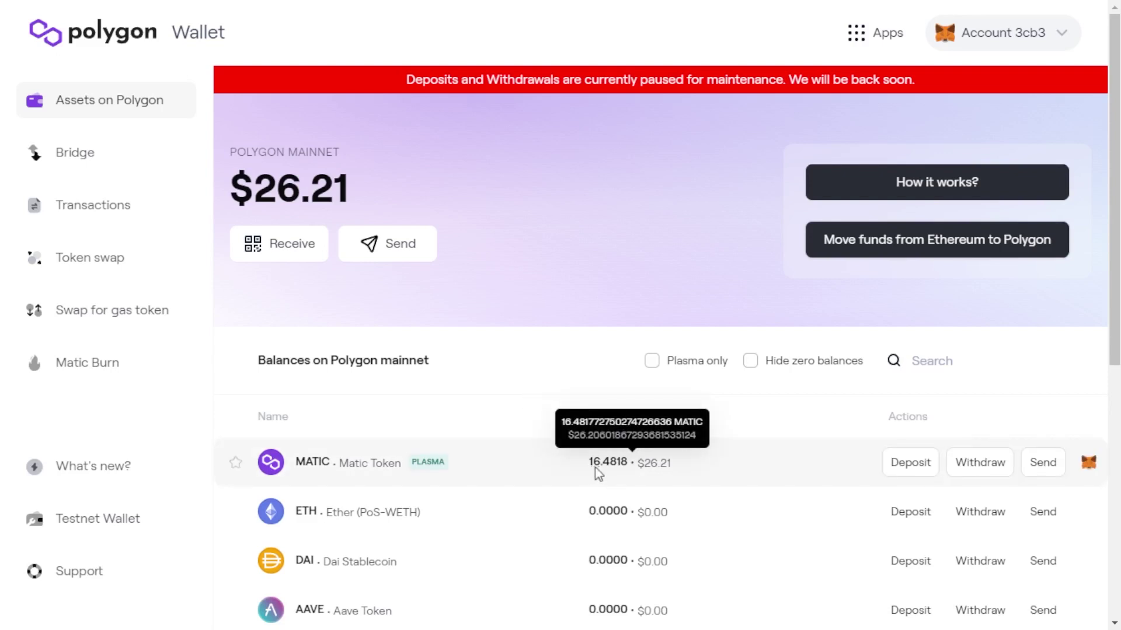
pyautogui.click(404, 248)
pyautogui.scroll(-2, 558, 250)
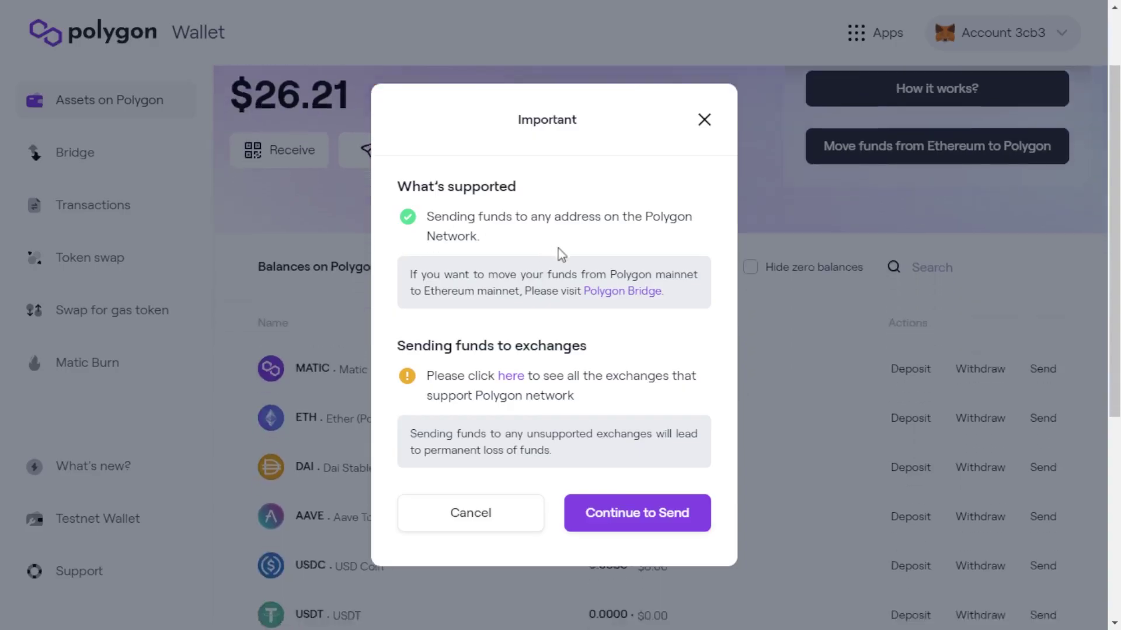
pyautogui.scroll(1, 562, 255)
pyautogui.scroll(1, 562, 255)
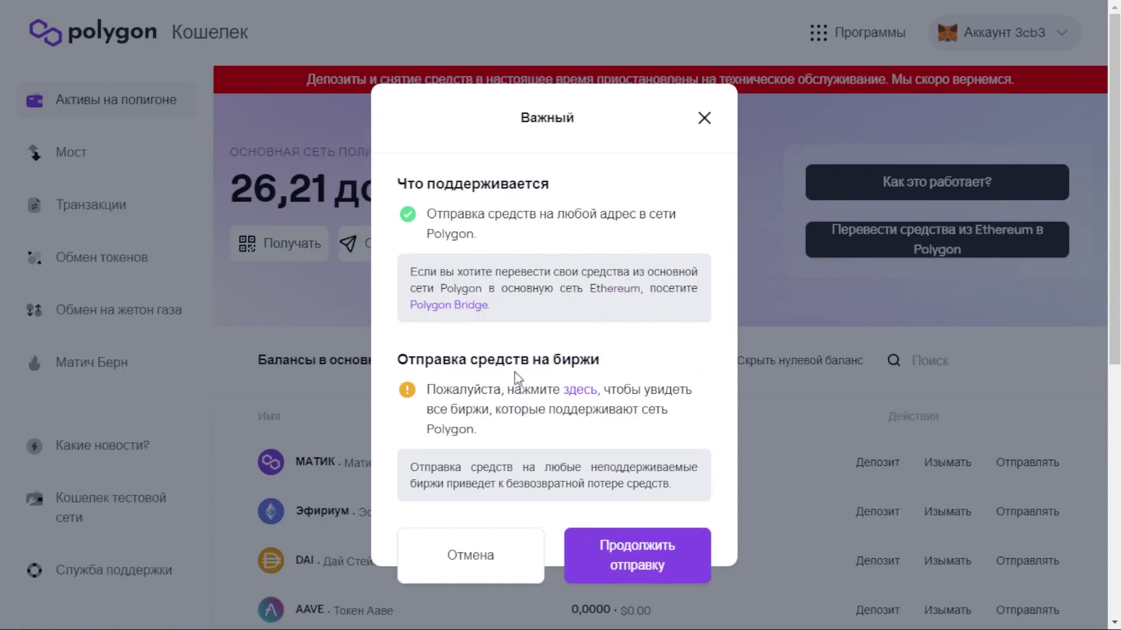
pyautogui.scroll(-1, 515, 381)
pyautogui.scroll(1, 710, 365)
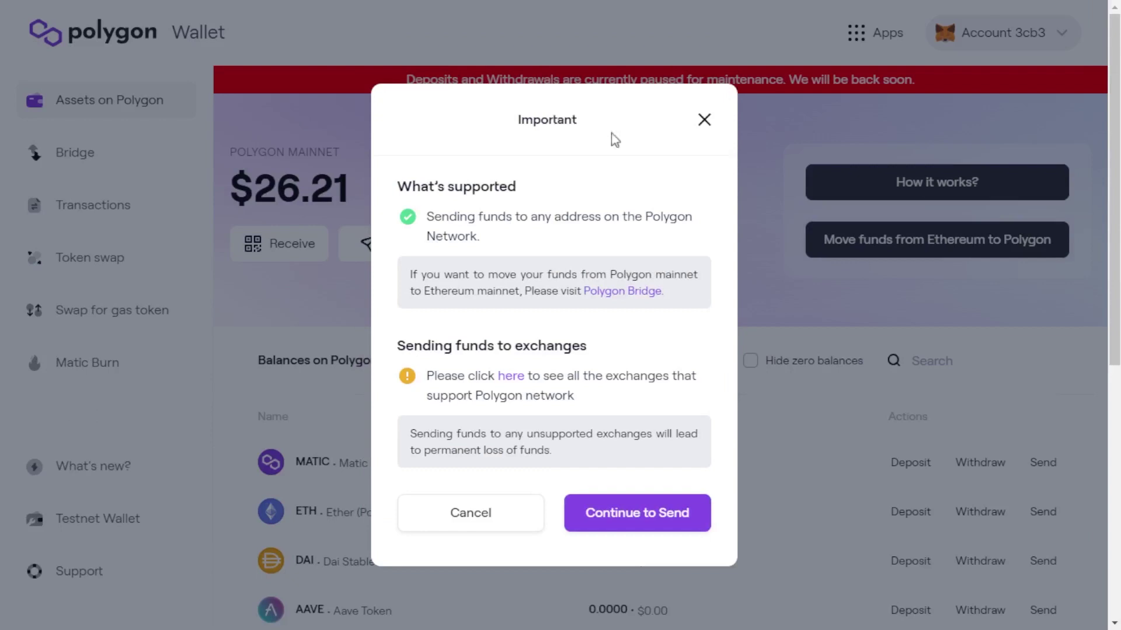
pyautogui.click(662, 516)
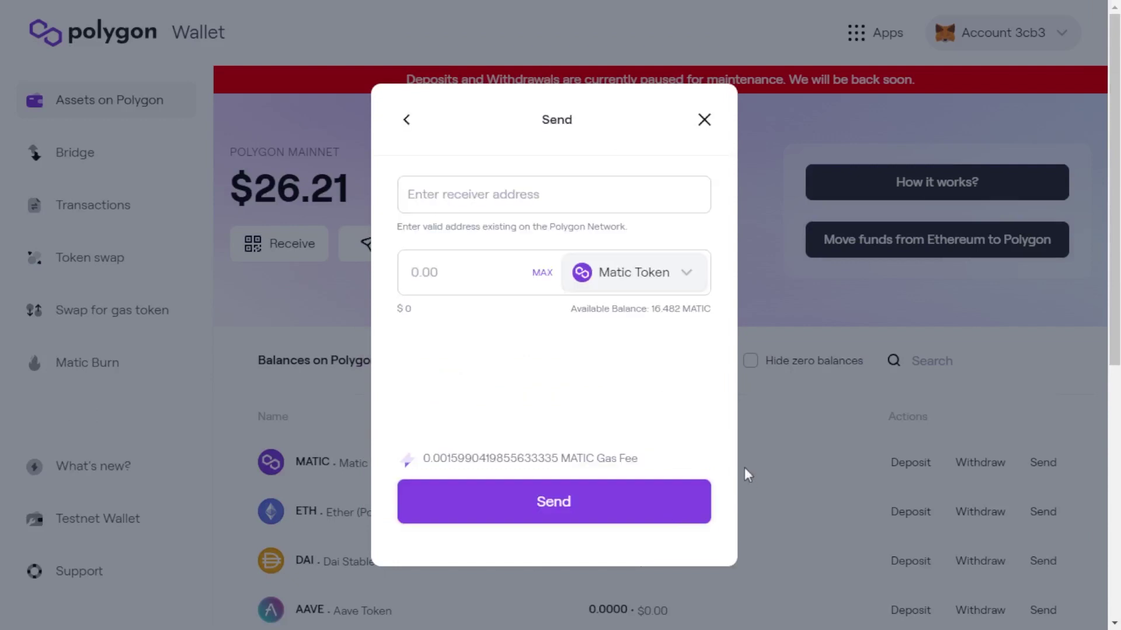
pyautogui.click(555, 199)
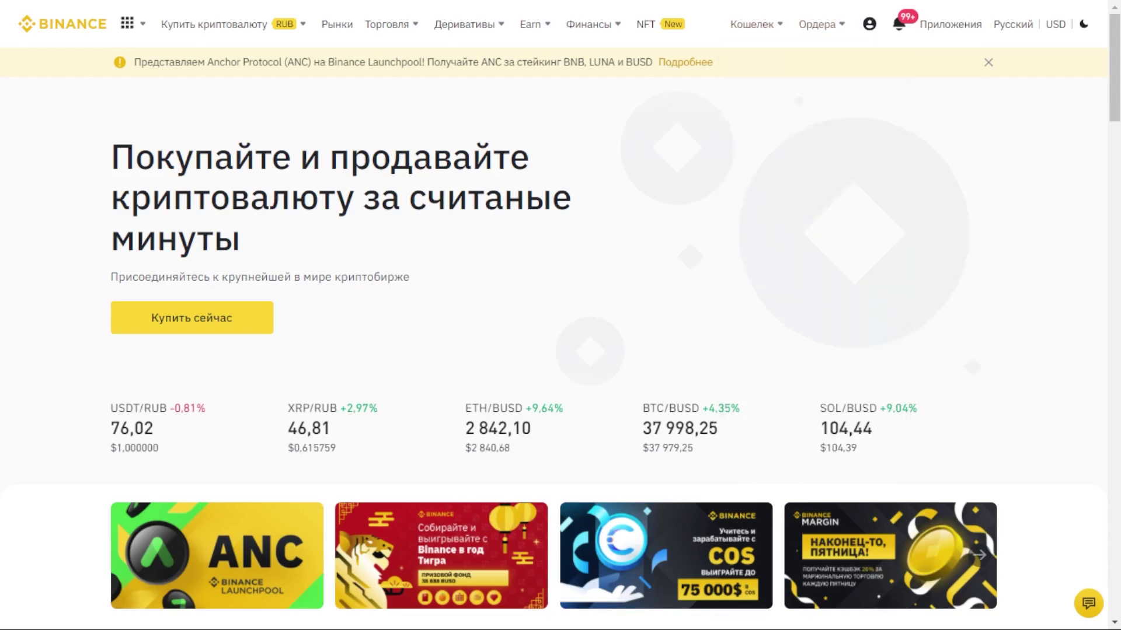
# Step: Open the Binance Fiat and Spot wallet and search the balances for matic
pyautogui.moveTo(758, 29)
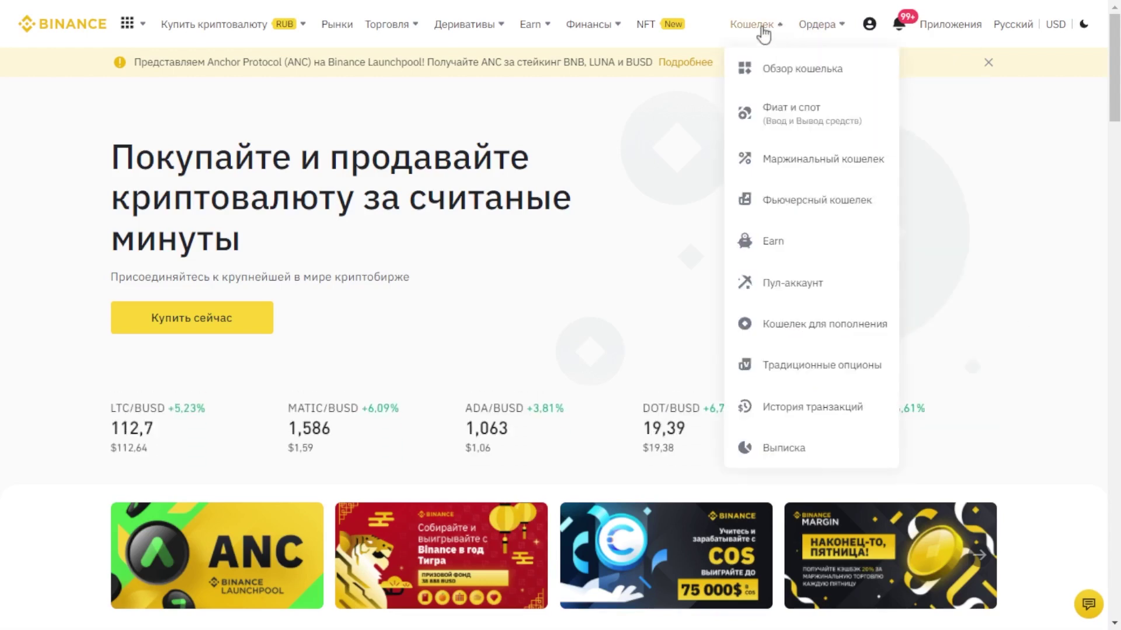
pyautogui.click(762, 116)
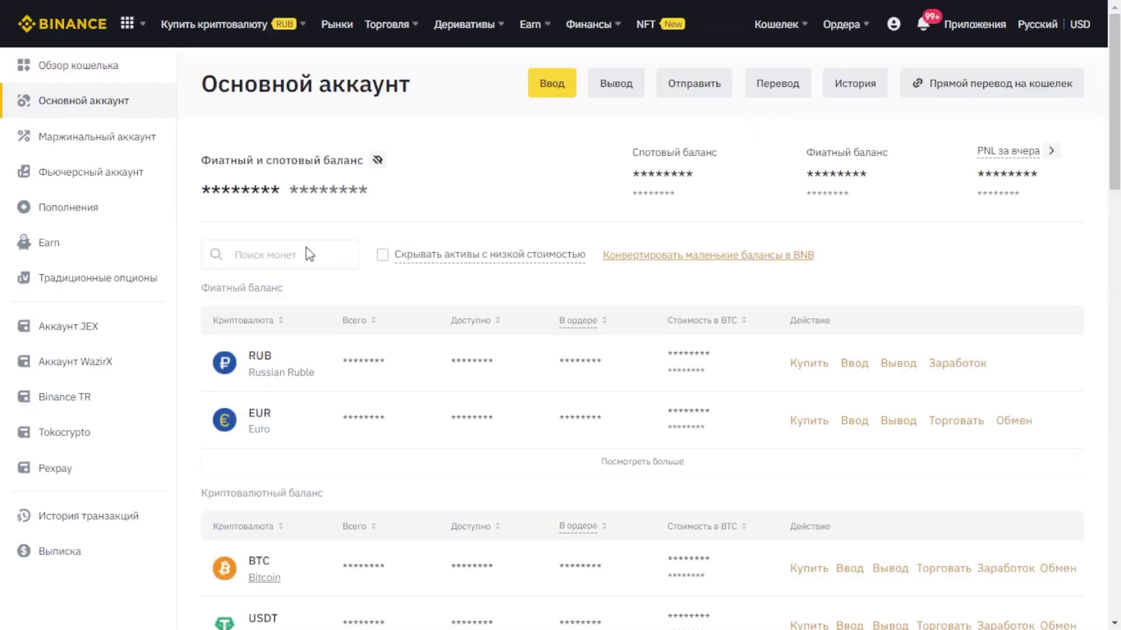
pyautogui.click(297, 254)
pyautogui.write('matic')
pyautogui.scroll(-1, 341, 281)
pyautogui.scroll(-3, 340, 281)
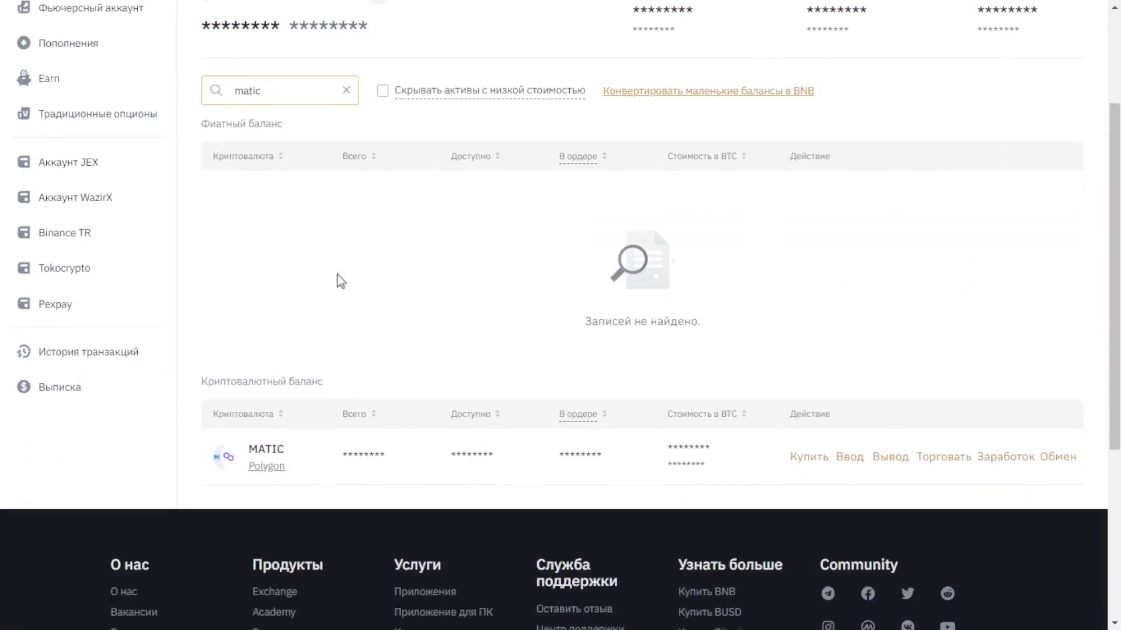
# Step: Start a MATIC deposit on the Polygon network and copy its deposit address
pyautogui.click(849, 462)
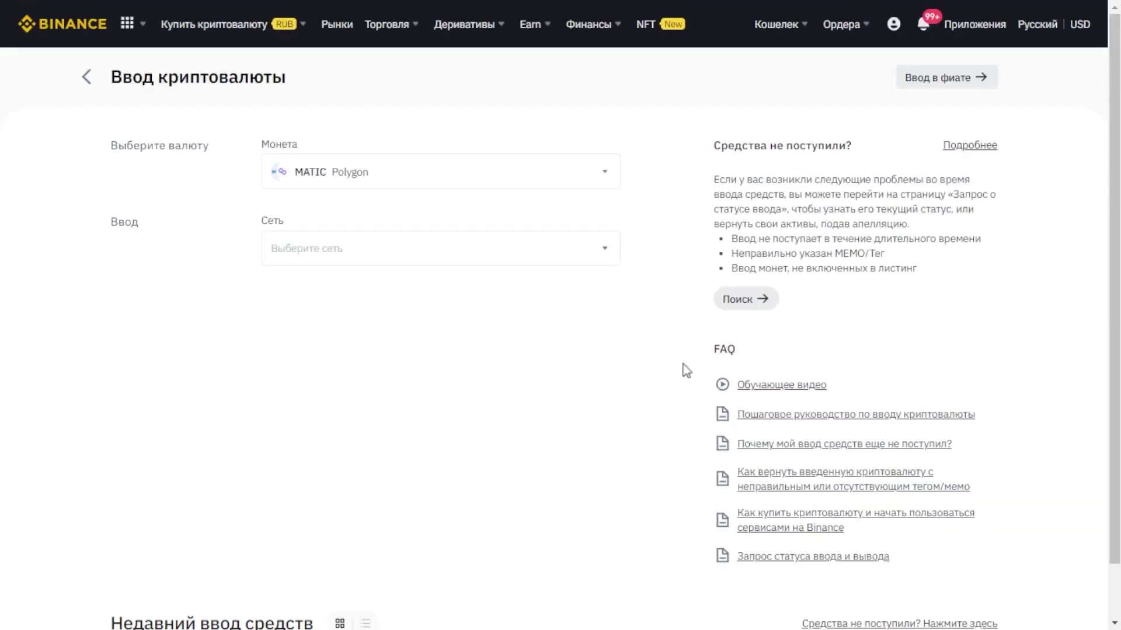
pyautogui.click(580, 260)
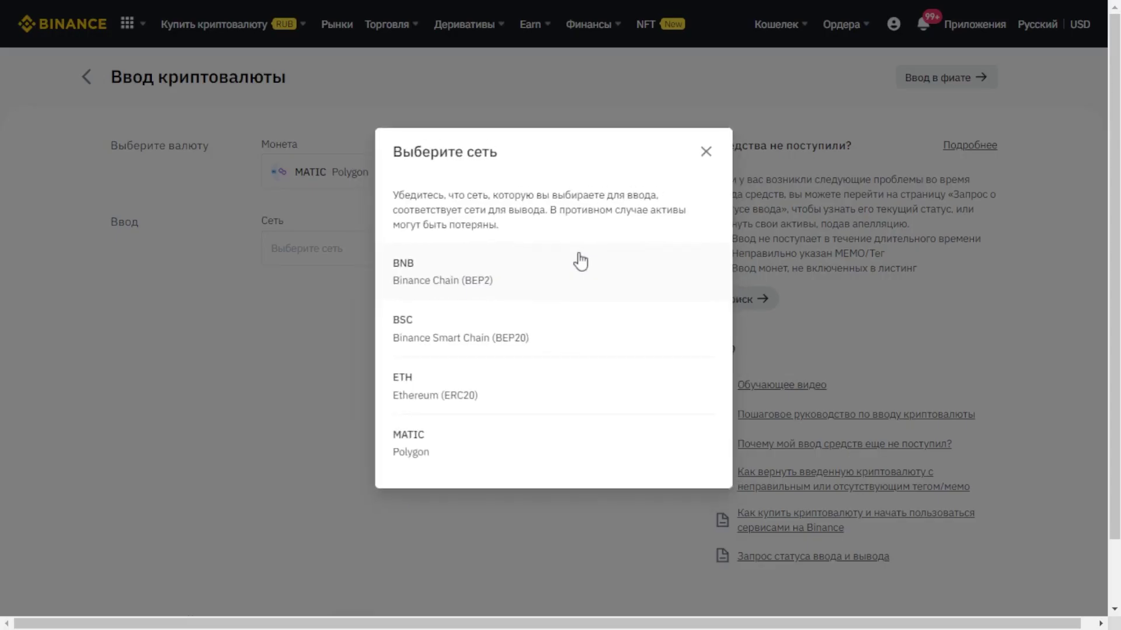
pyautogui.click(473, 458)
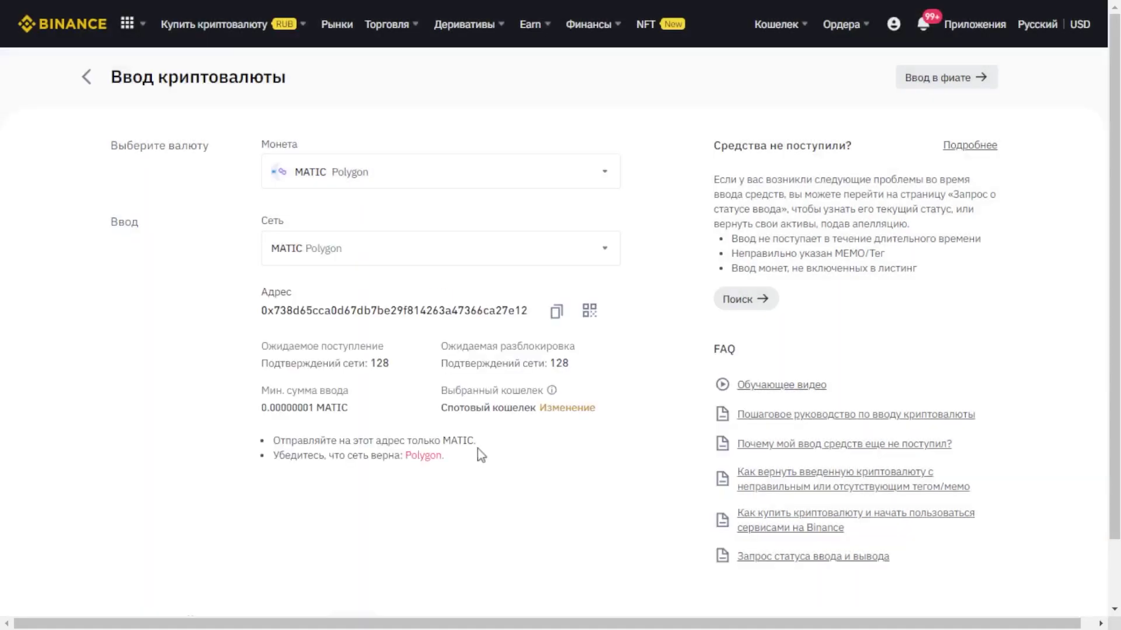
pyautogui.click(556, 313)
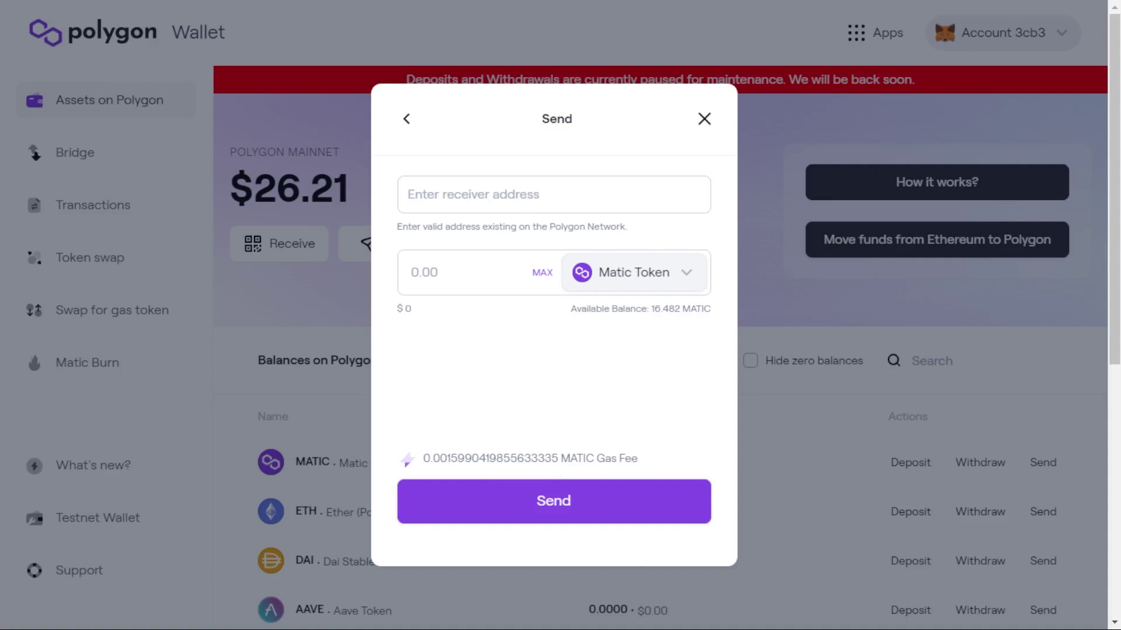
# Step: Paste the Binance deposit address as receiver and enter 1.55 as the amount
pyautogui.click(523, 194)
pyautogui.hotkey('ctrl', 'v')
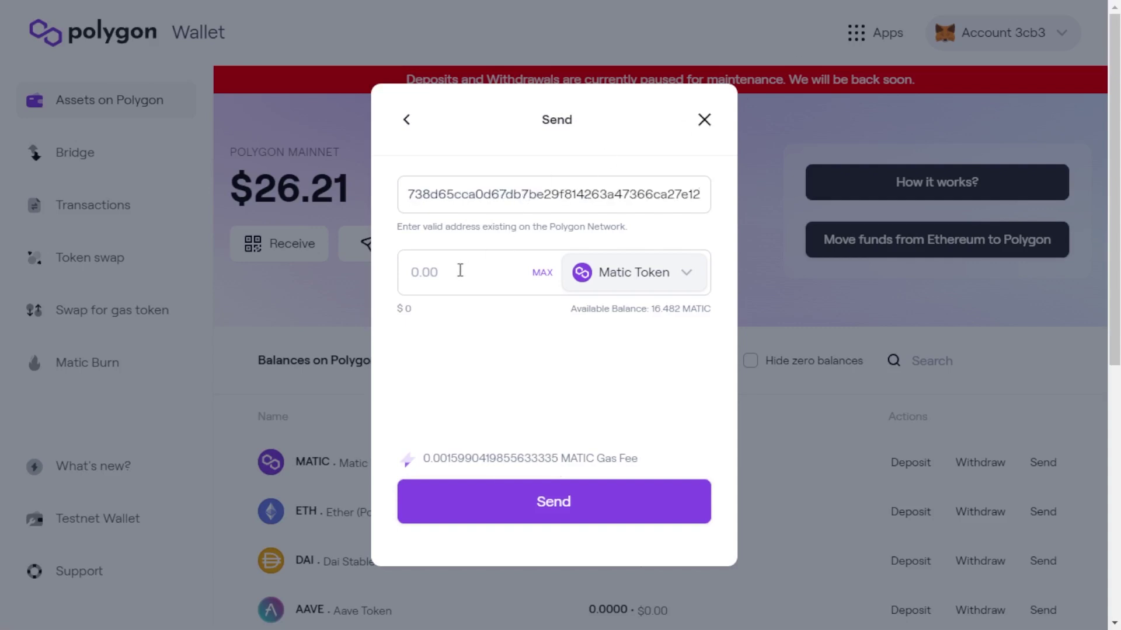
pyautogui.click(457, 272)
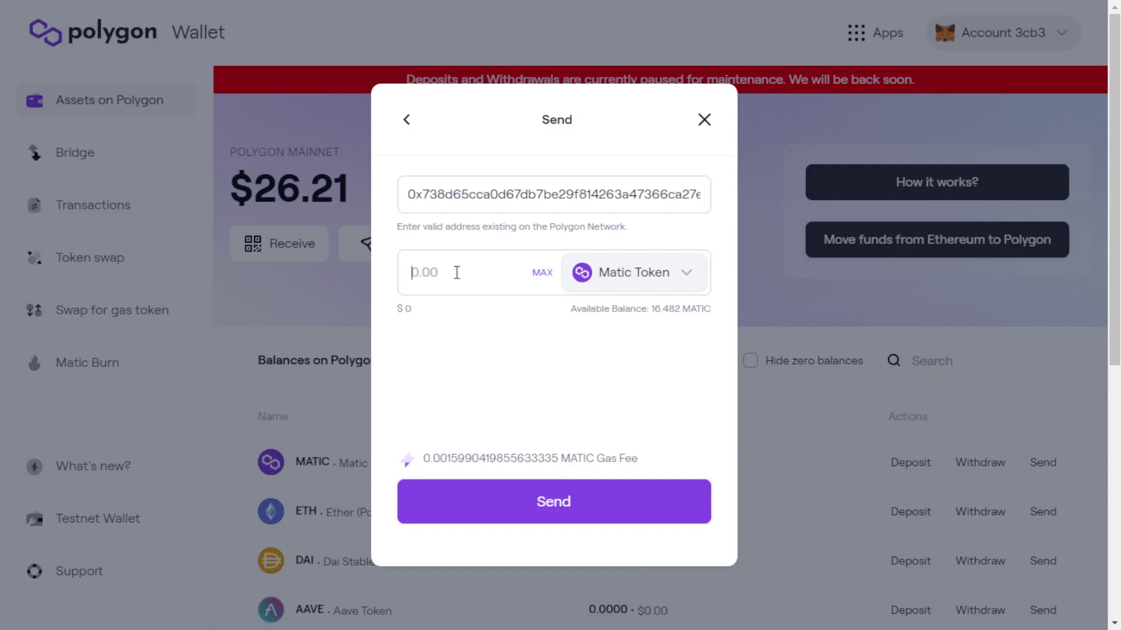
pyautogui.write('1.55')
# Step: Submit the 1.55 MATIC send, acknowledge the supported-exchange warning, and continue
pyautogui.click(581, 501)
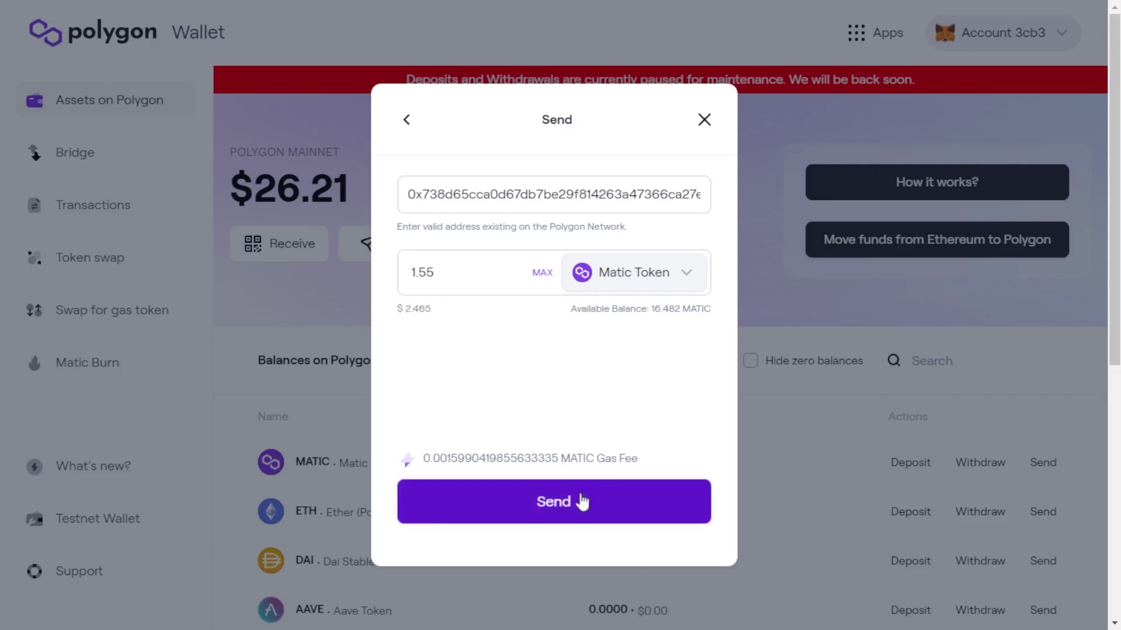
pyautogui.click(402, 436)
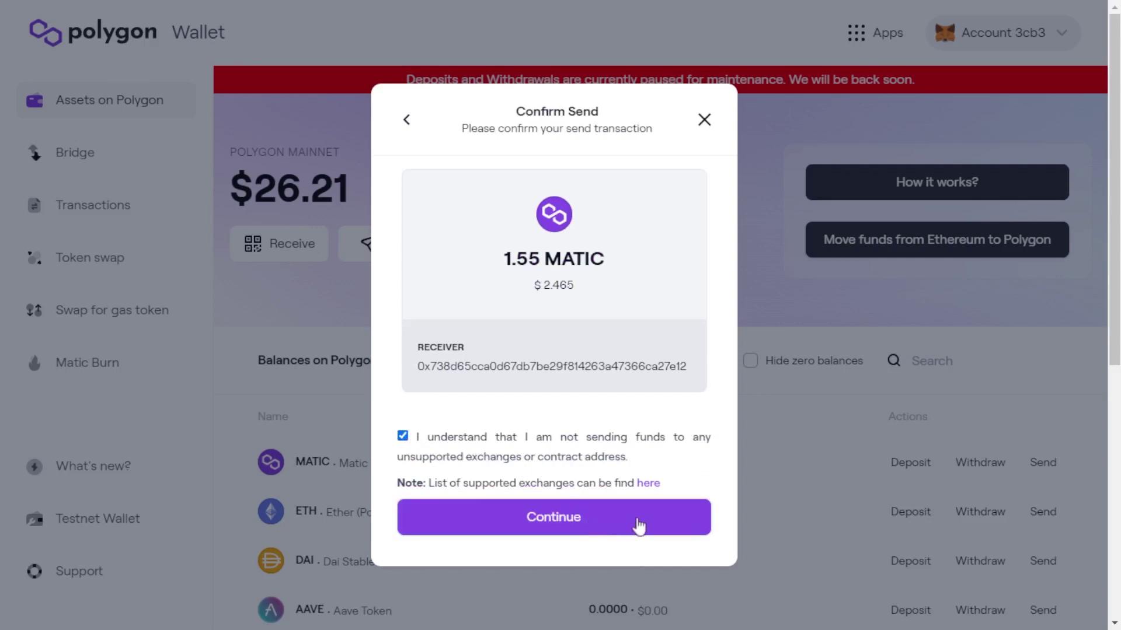
pyautogui.click(638, 526)
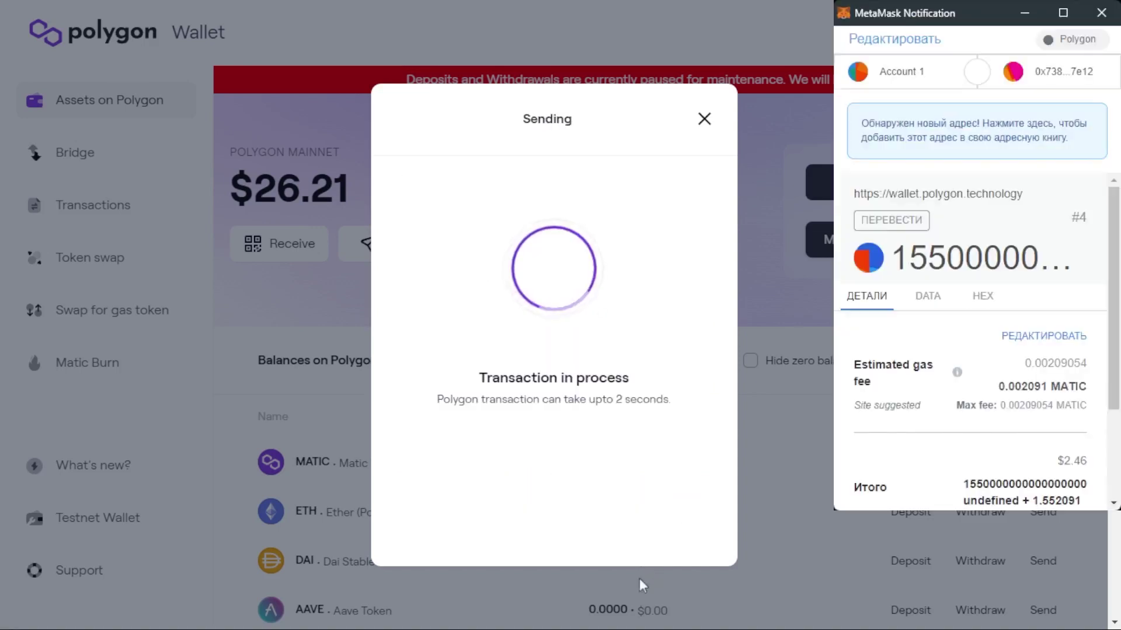
# Step: Confirm the 1.55 MATIC transaction in the MetaMask notification window
pyautogui.scroll(-3, 1027, 432)
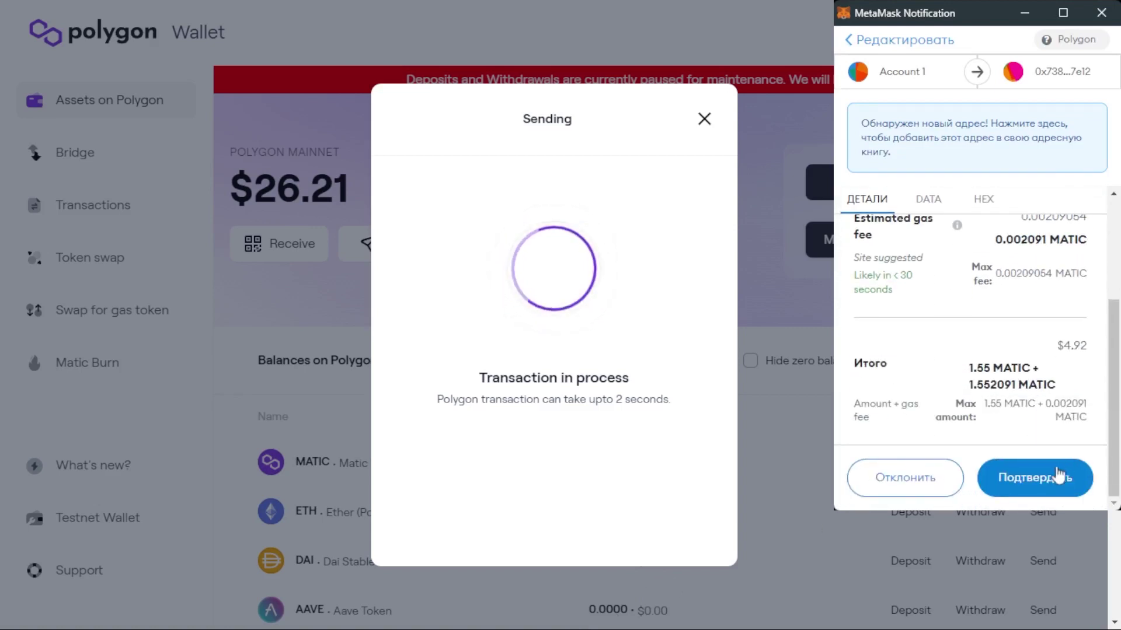
pyautogui.click(1058, 476)
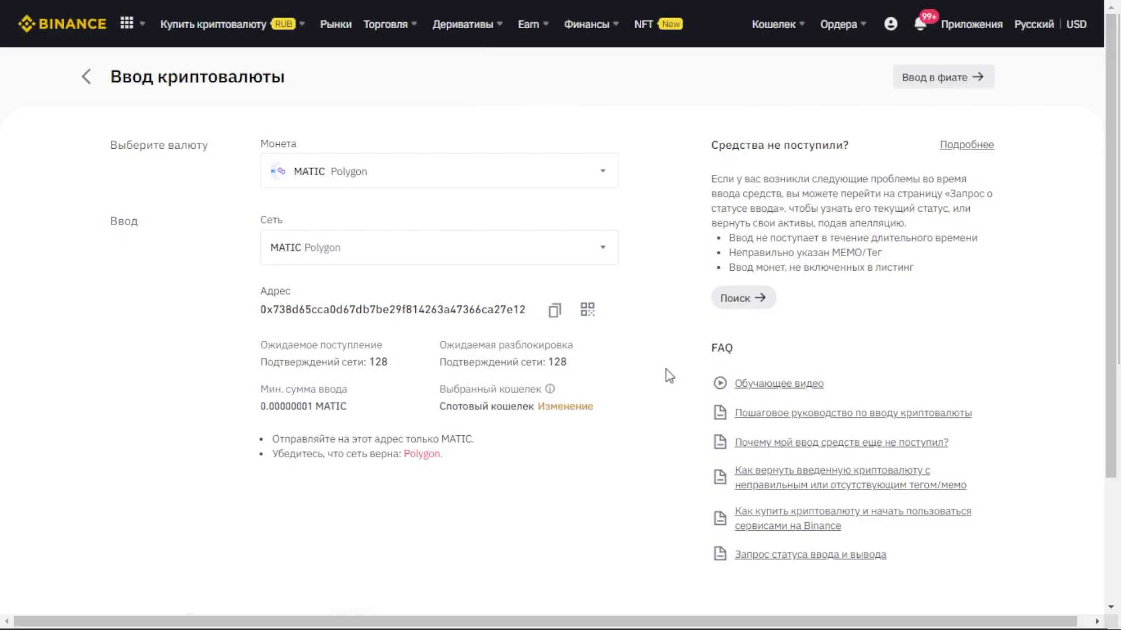
# Step: Check recent deposits and reload until the 1.55 MATIC Polygon deposit shows Completed
pyautogui.scroll(-3, 667, 374)
pyautogui.scroll(-2, 669, 376)
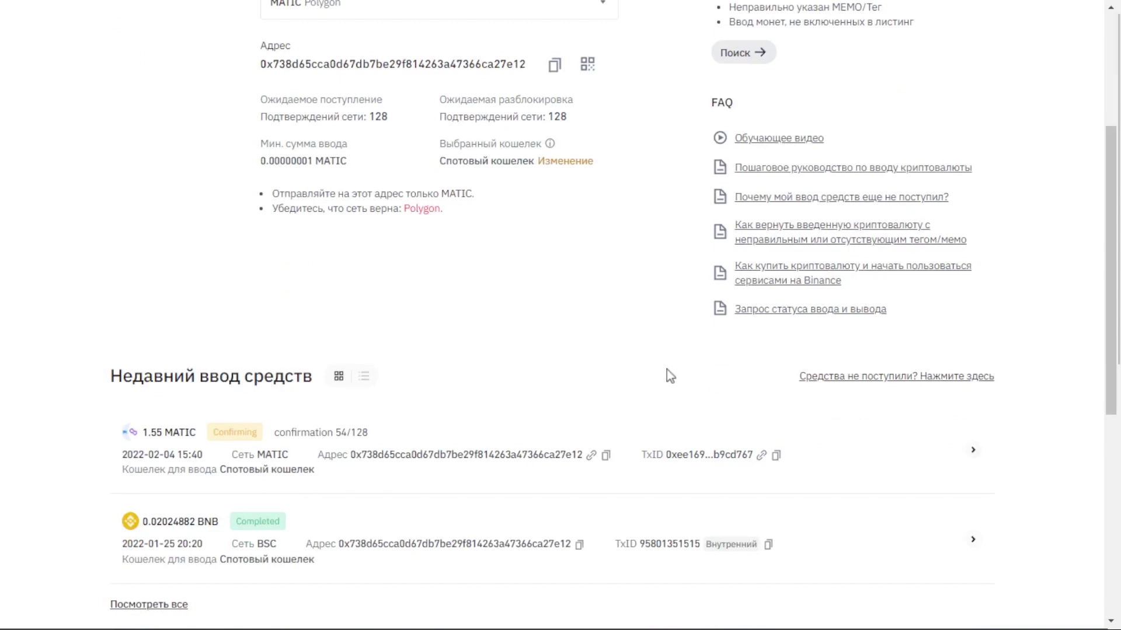
pyautogui.moveTo(242, 433)
pyautogui.press('F5')
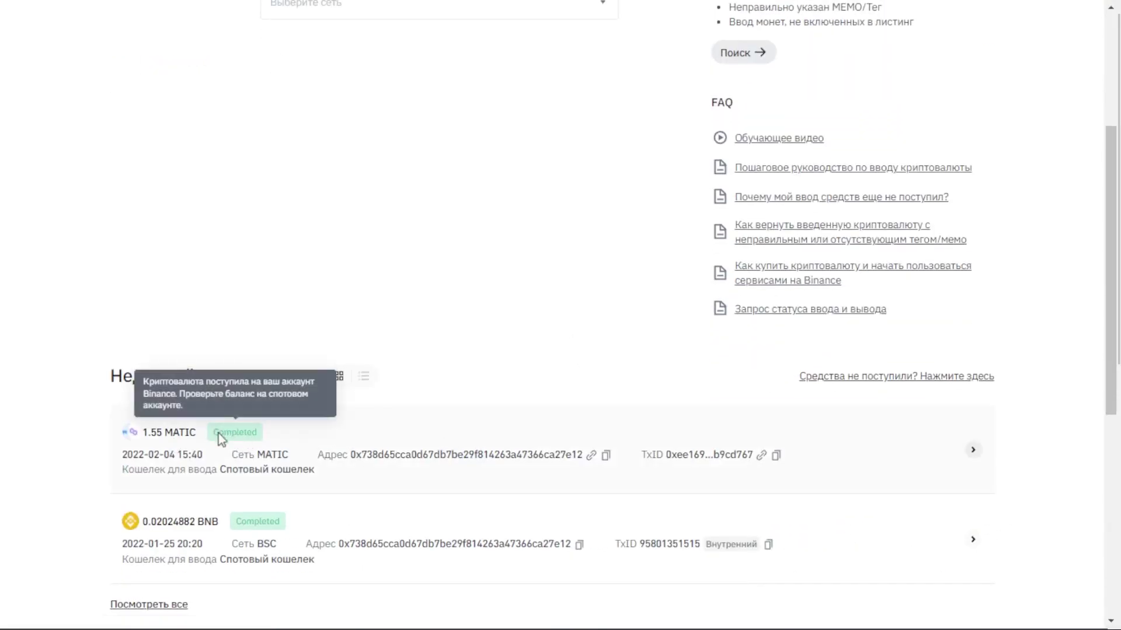
pyautogui.scroll(4, 261, 273)
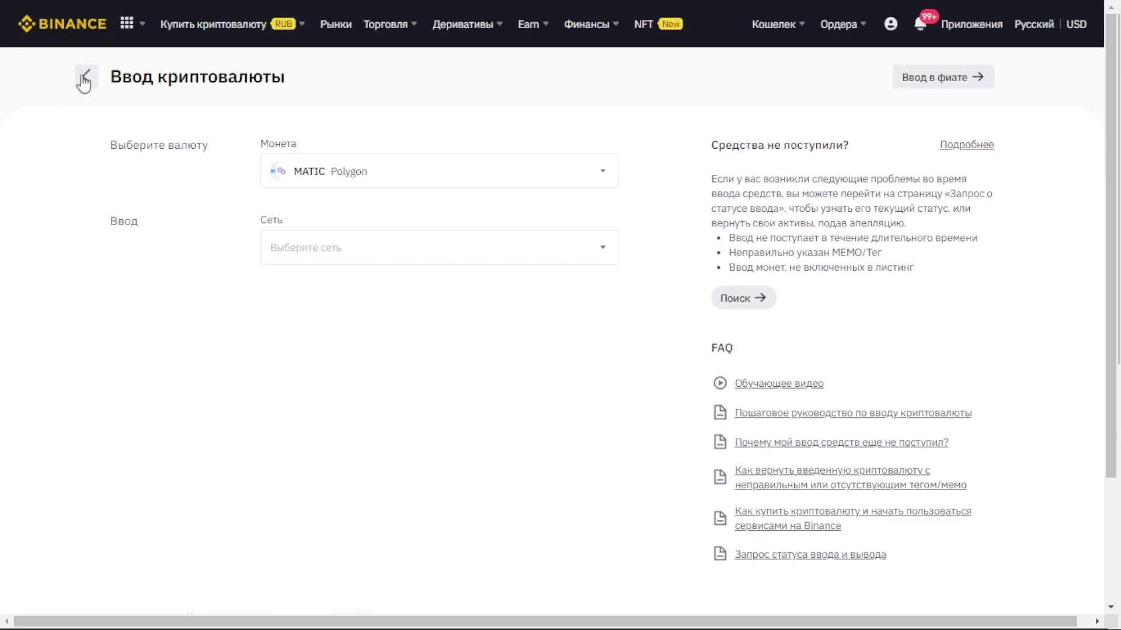
# Step: Find MATIC in the wallet and open its MATIC/RUB trading page
pyautogui.click(185, 133)
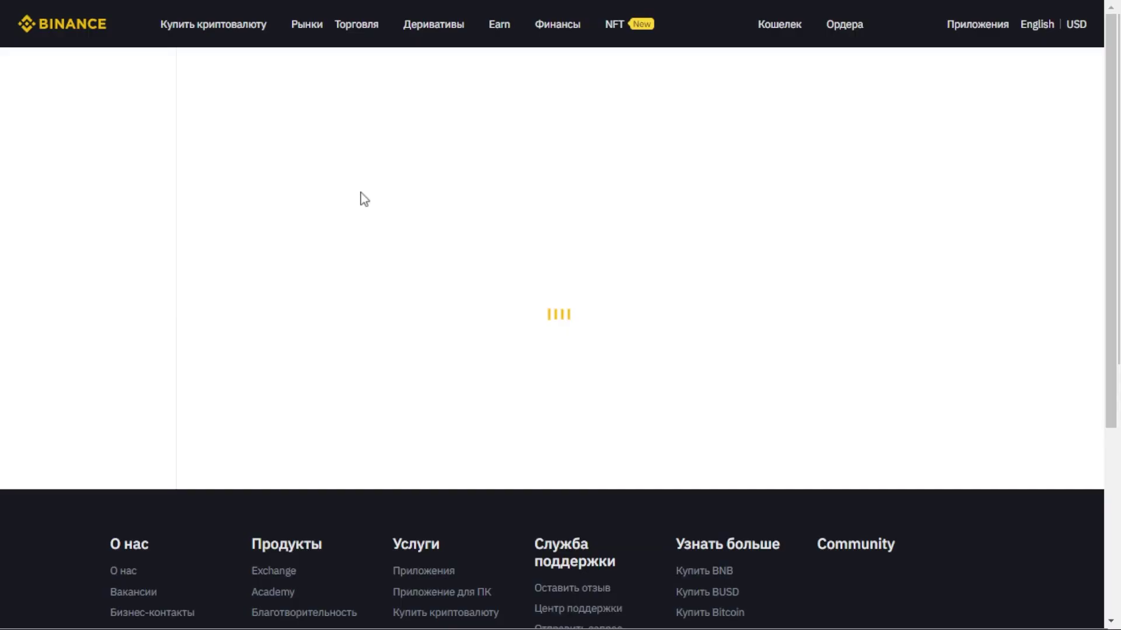
pyautogui.scroll(-1, 327, 190)
pyautogui.click(289, 179)
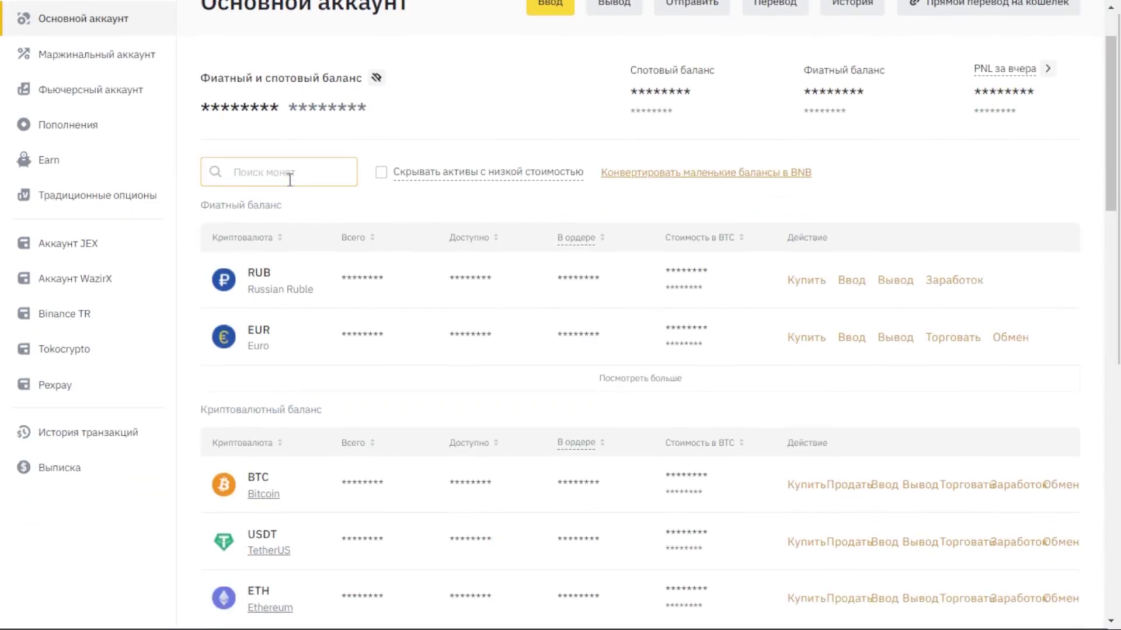
pyautogui.write('matic')
pyautogui.scroll(-2, 681, 362)
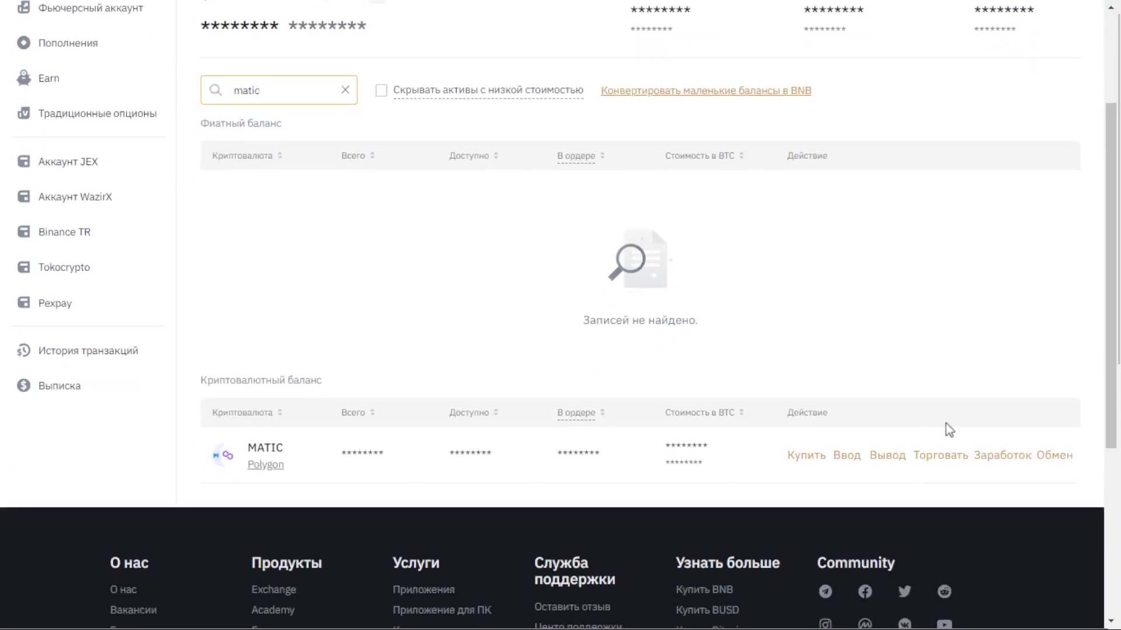
pyautogui.click(943, 465)
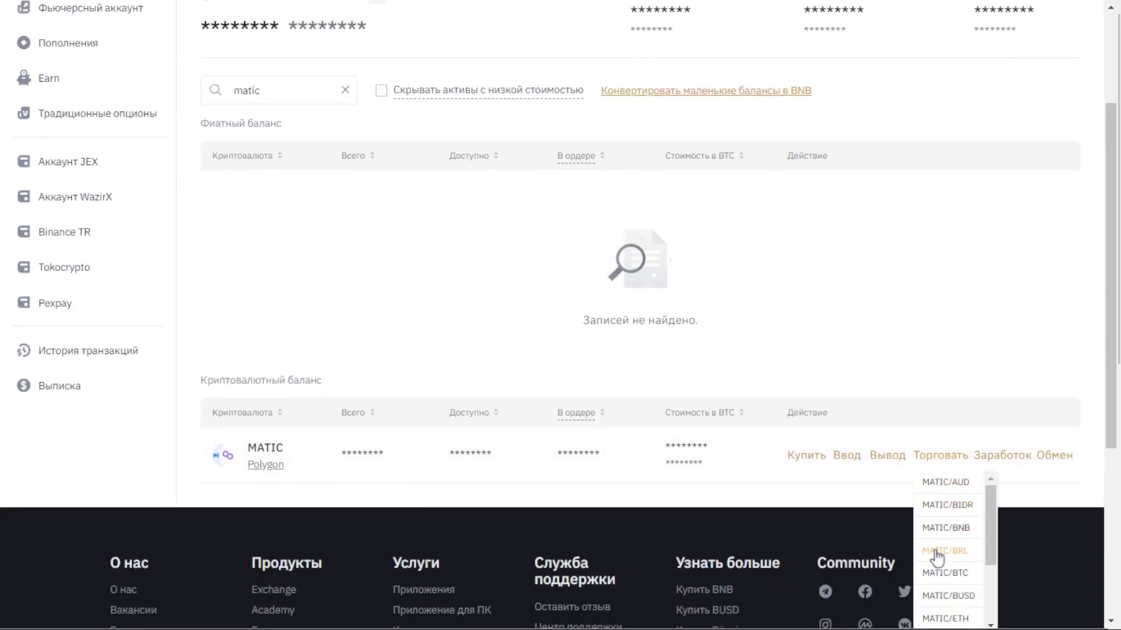
pyautogui.scroll(-2, 1018, 503)
pyautogui.click(965, 500)
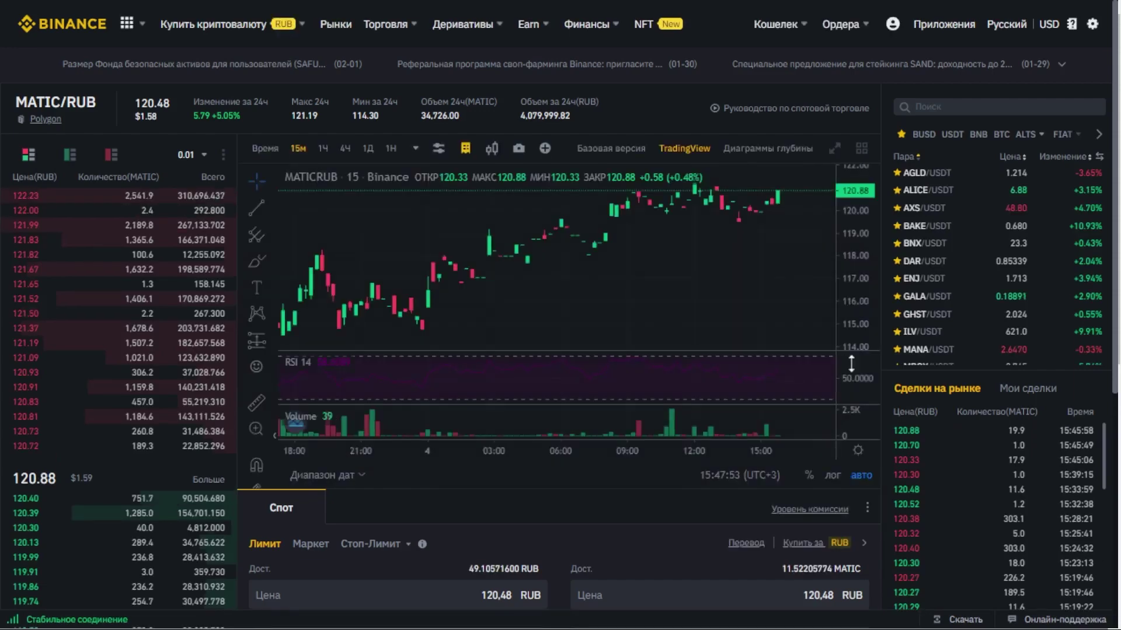
# Step: Place a market sell order for the full 11.5 MATIC
pyautogui.scroll(-3, 880, 351)
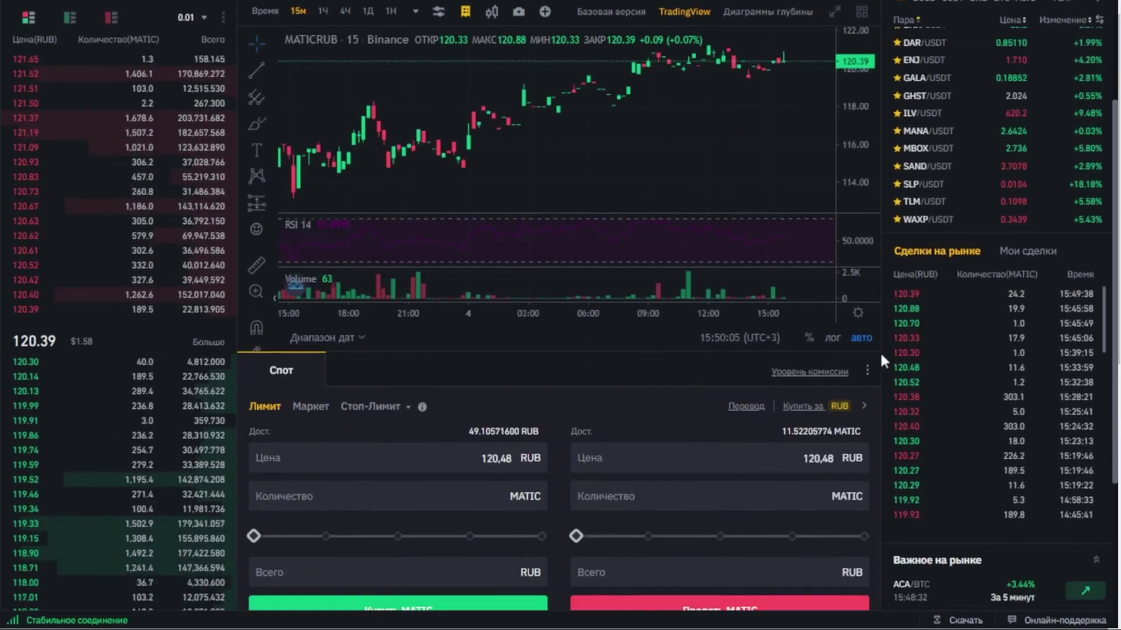
pyautogui.click(309, 409)
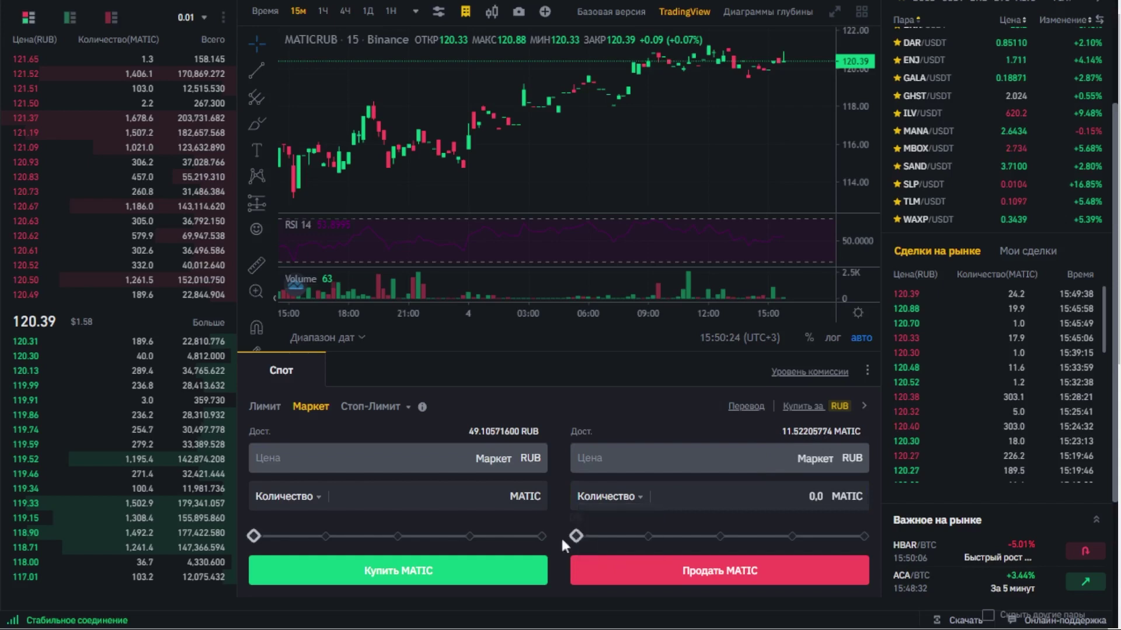
pyautogui.moveTo(576, 536); pyautogui.dragTo(884, 527)
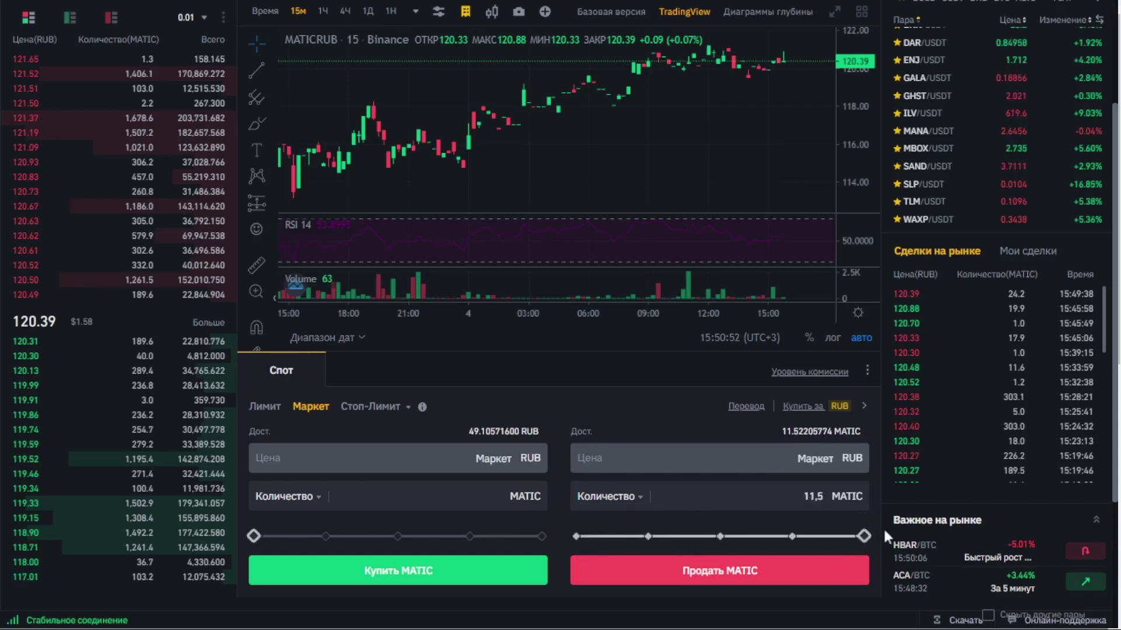
pyautogui.click(830, 571)
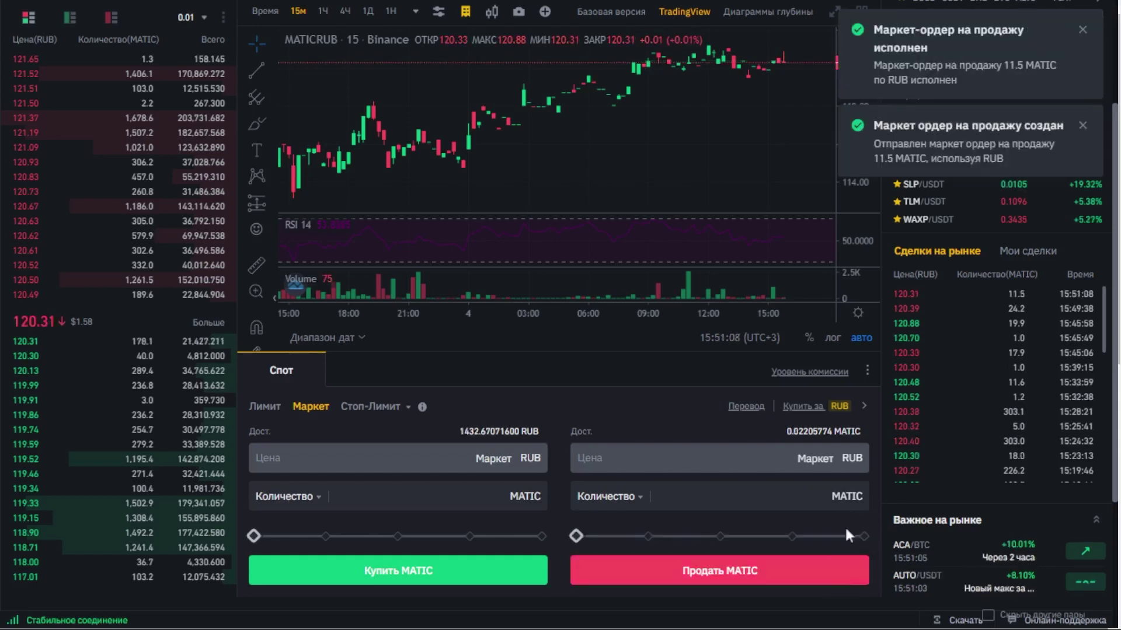
pyautogui.scroll(3, 871, 417)
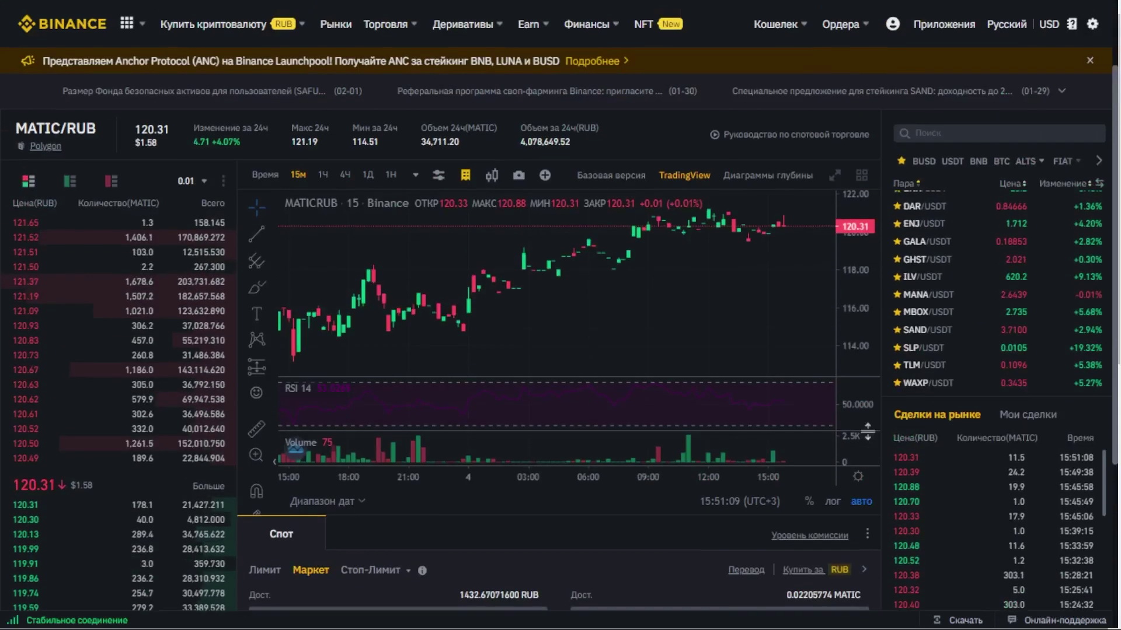
# Step: Start a RUB withdrawal from the Fiat and Spot wallet's RUB row
pyautogui.moveTo(775, 24)
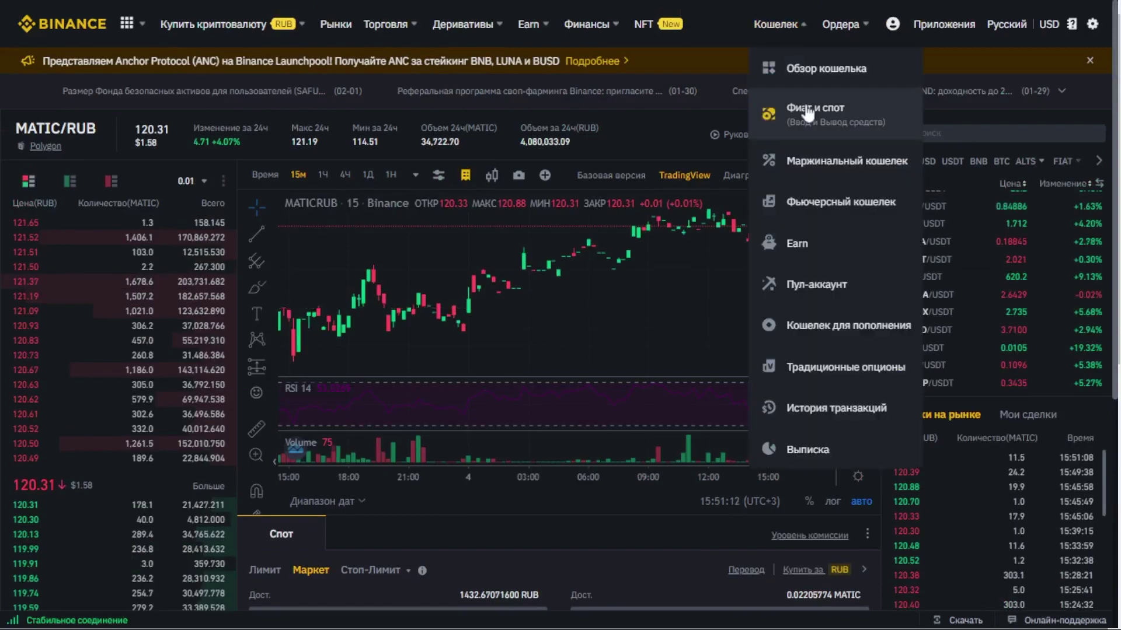
pyautogui.click(888, 197)
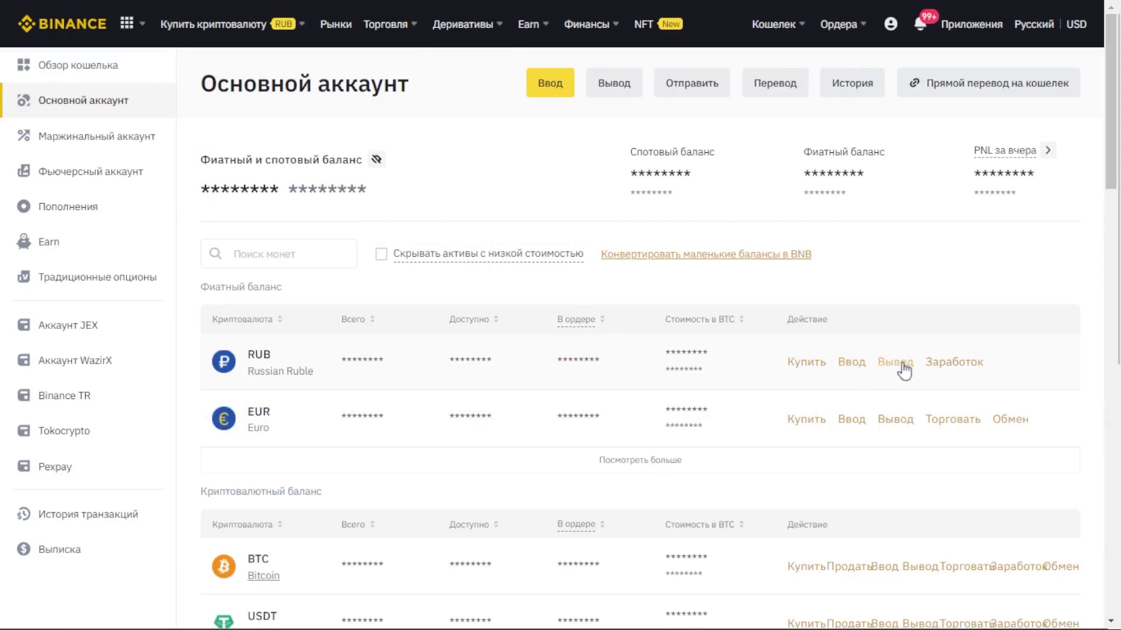
pyautogui.click(895, 362)
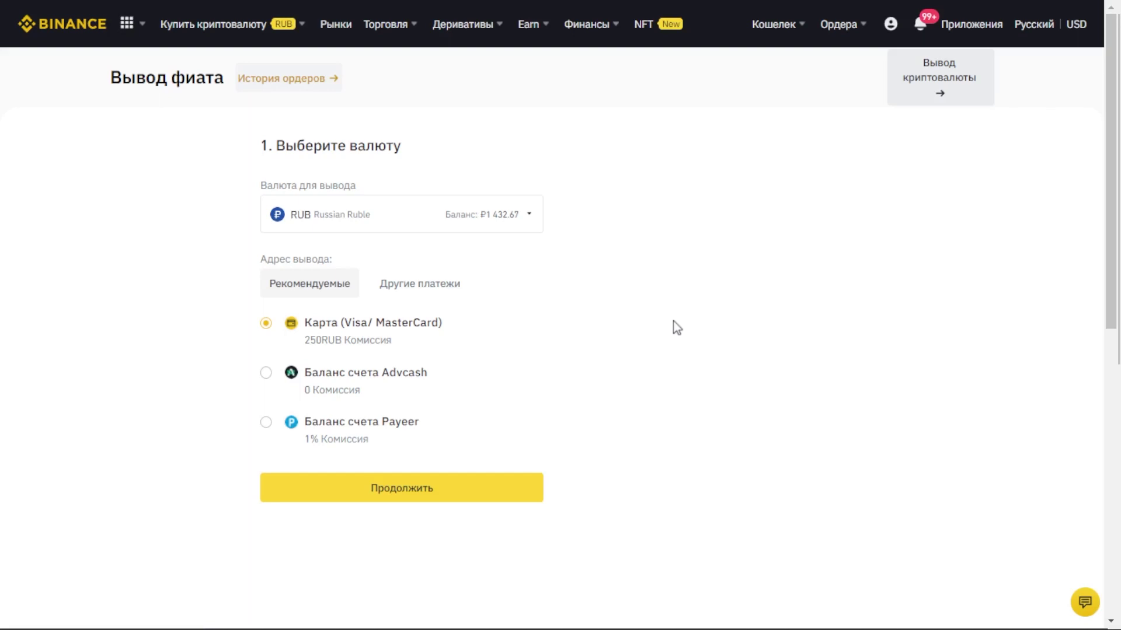
# Step: Enter a 1432 RUB card withdrawal amount and confirm the review
pyautogui.click(453, 484)
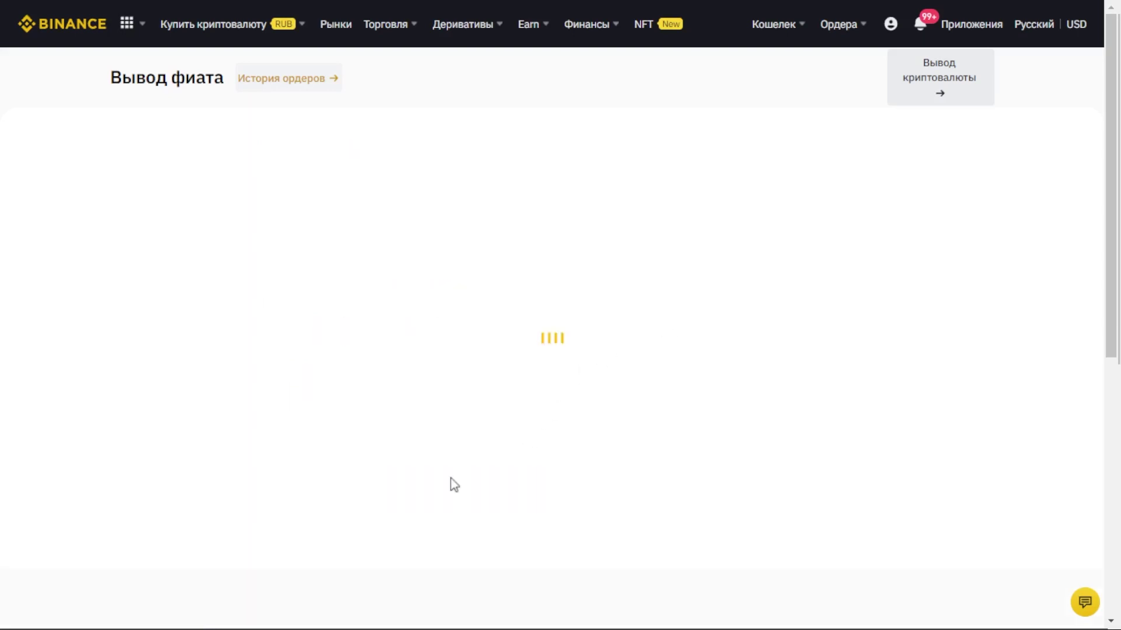
pyautogui.click(353, 214)
pyautogui.write('14')
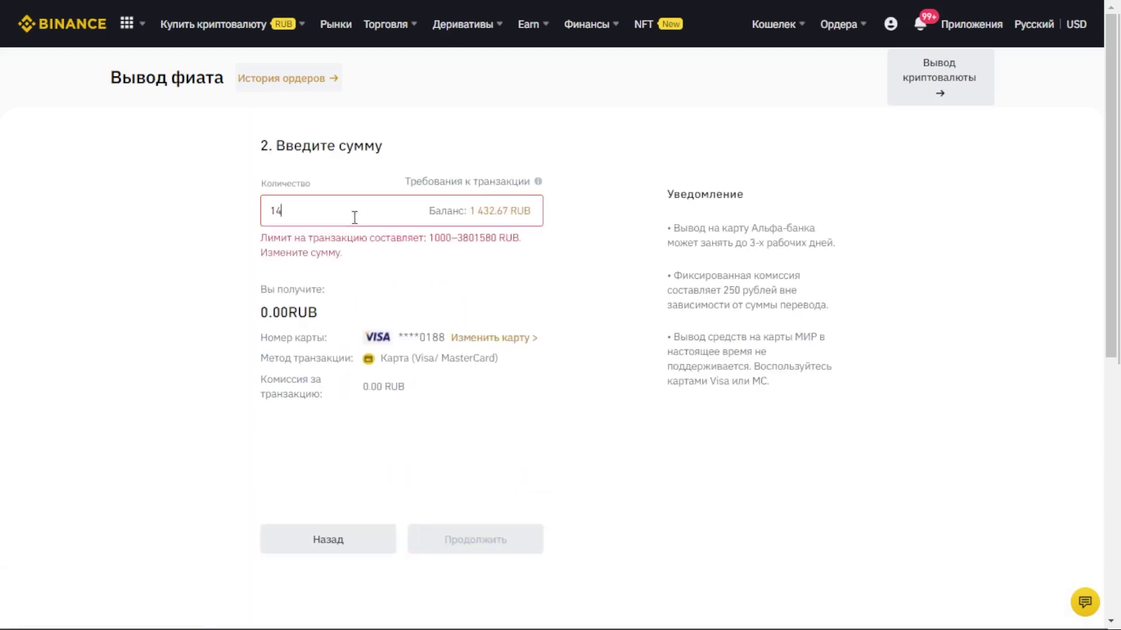
pyautogui.write('32')
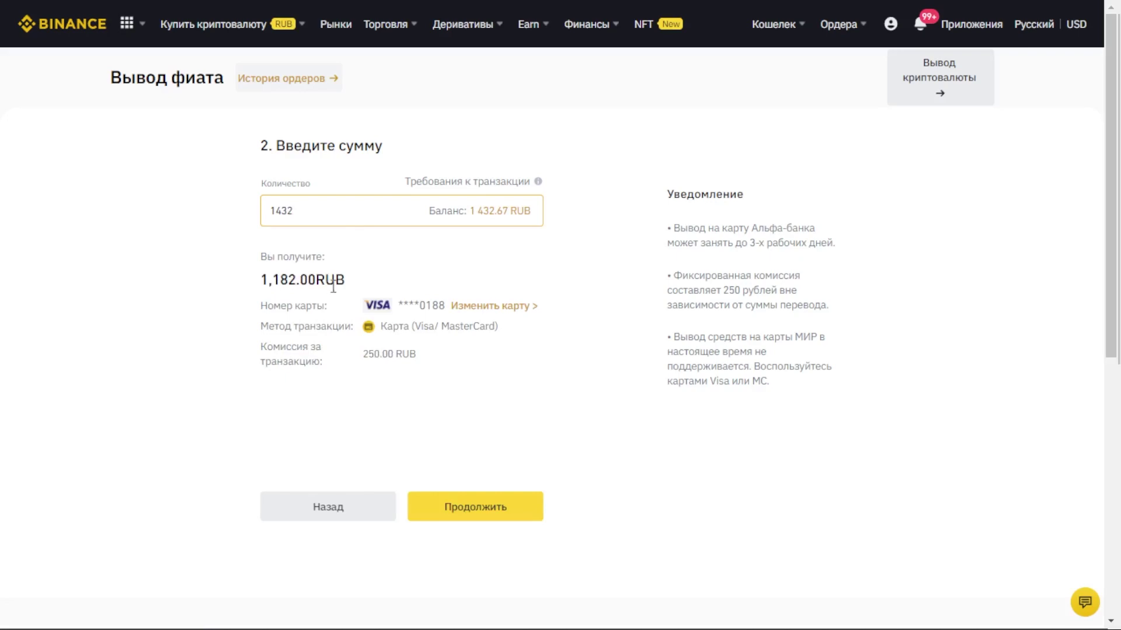
pyautogui.click(493, 506)
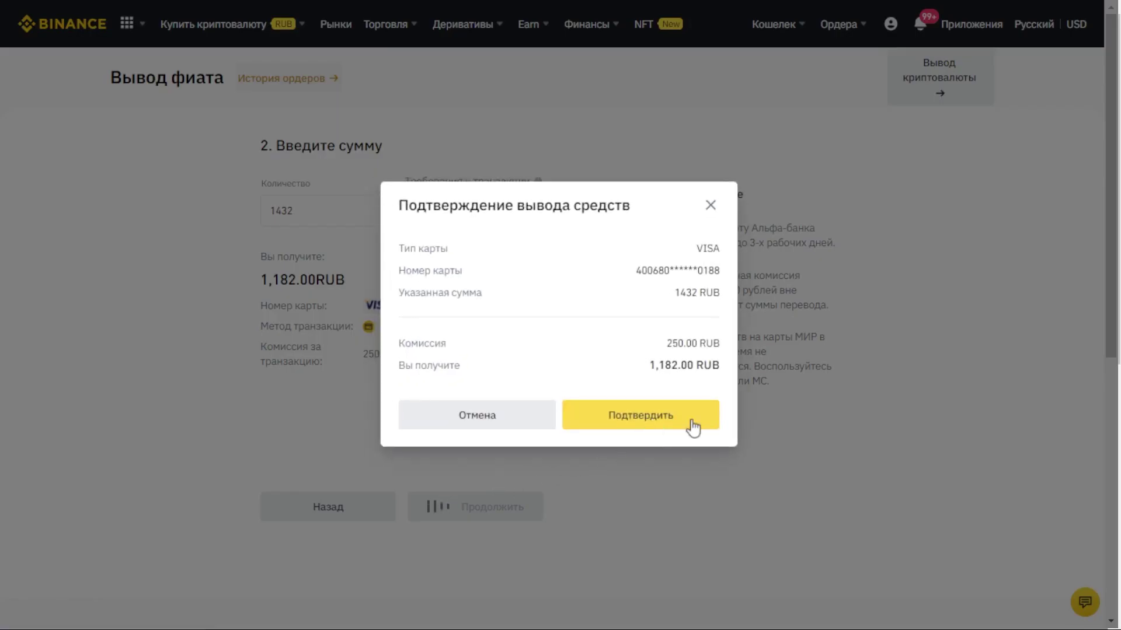
pyautogui.click(691, 424)
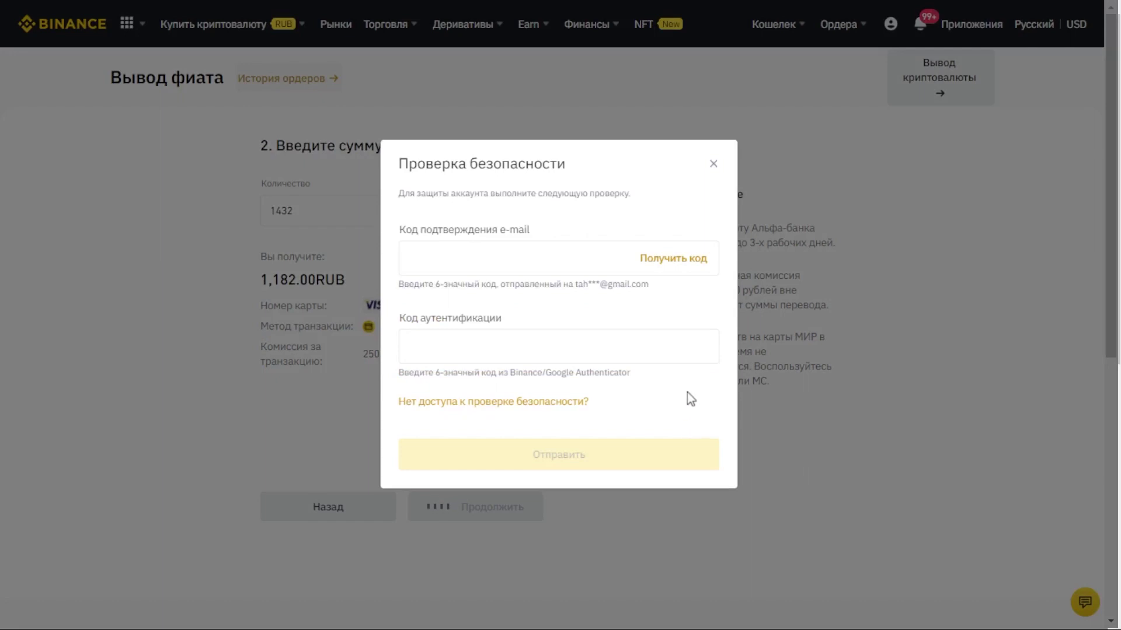
# Step: Enter the e-mail and authenticator verification codes and submit the withdrawal request
pyautogui.click(669, 268)
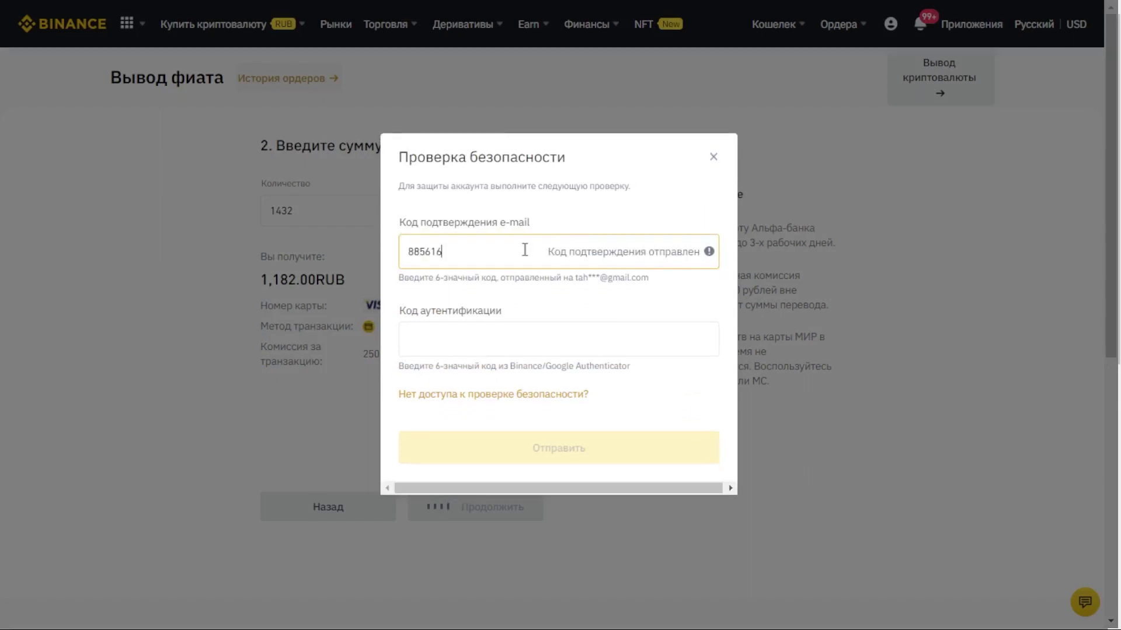
pyautogui.click(487, 346)
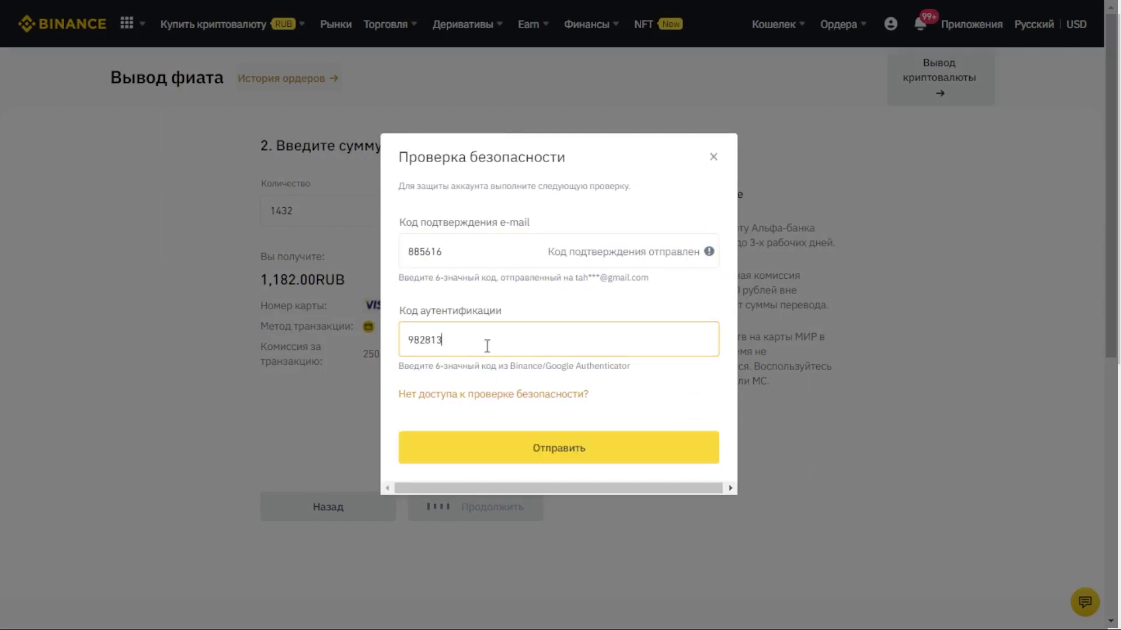
pyautogui.click(537, 461)
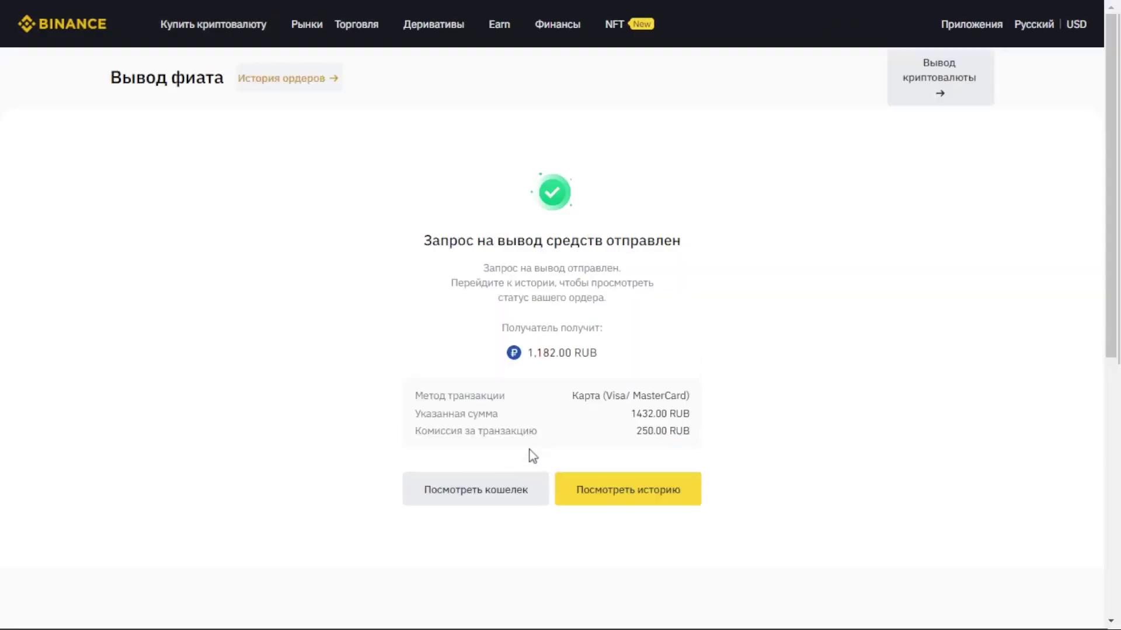
pyautogui.scroll(-3, 533, 457)
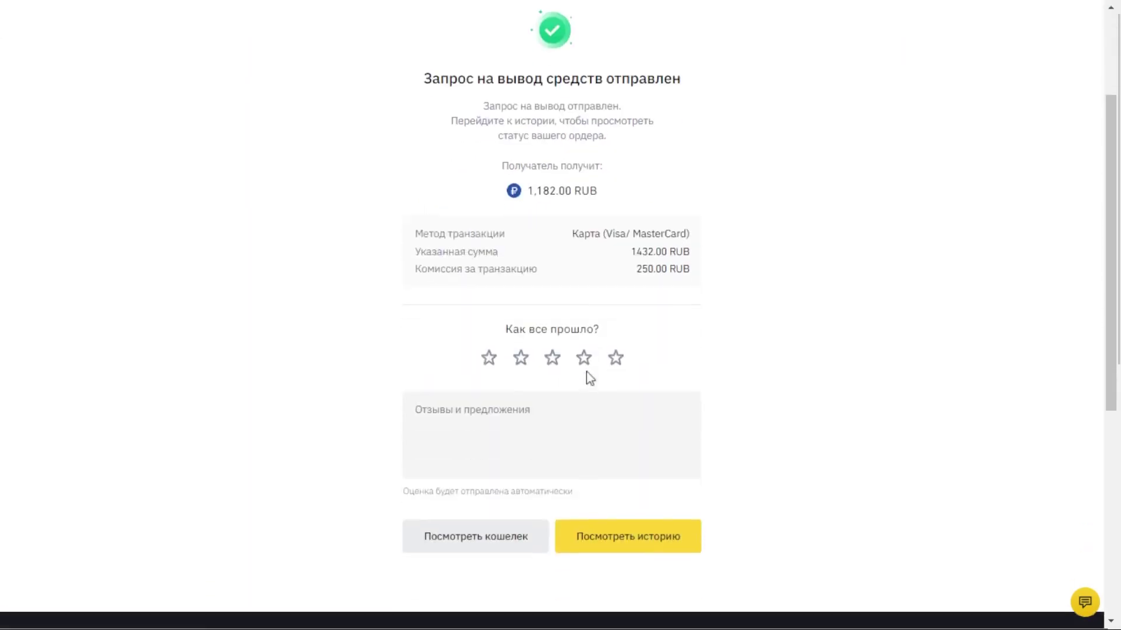